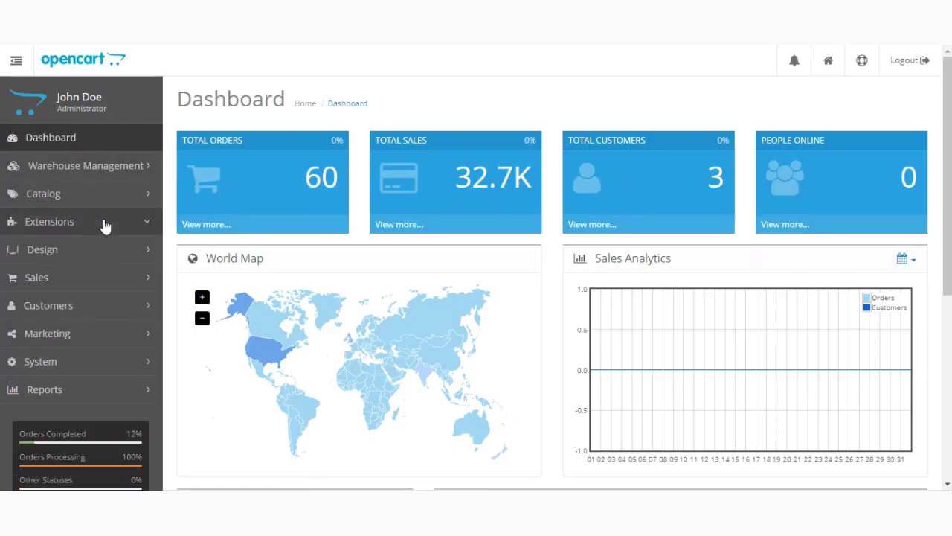
Open the Drop Shipping module from Extensions > Modules for editing and view its Product settings
{"action": "left_click", "coordinate": [146, 222]}
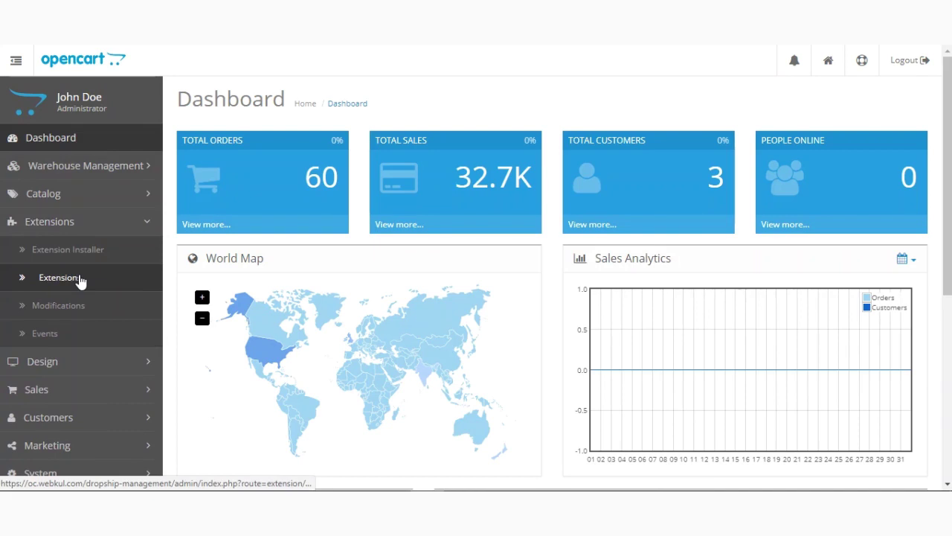
{"action": "left_click", "coordinate": [80, 281]}
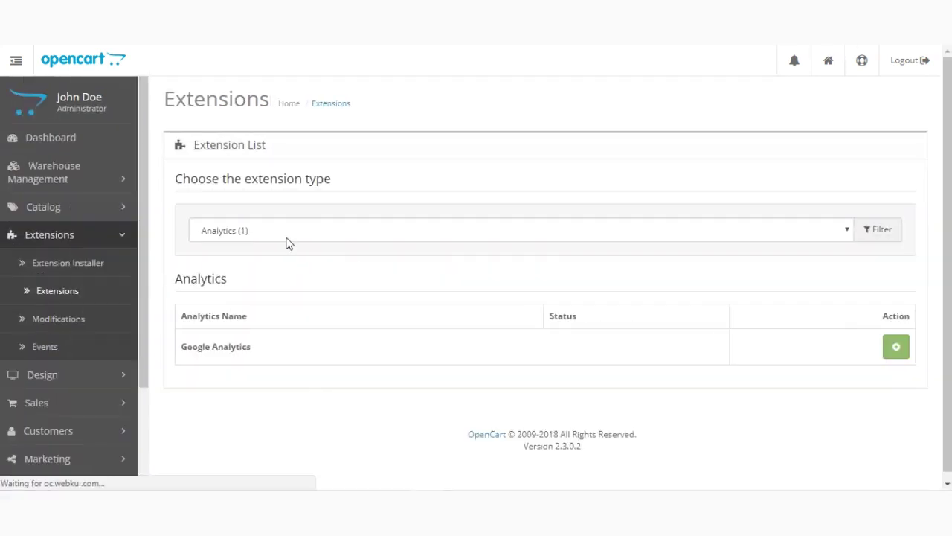
{"action": "left_click", "coordinate": [288, 231]}
{"action": "left_click", "coordinate": [279, 311]}
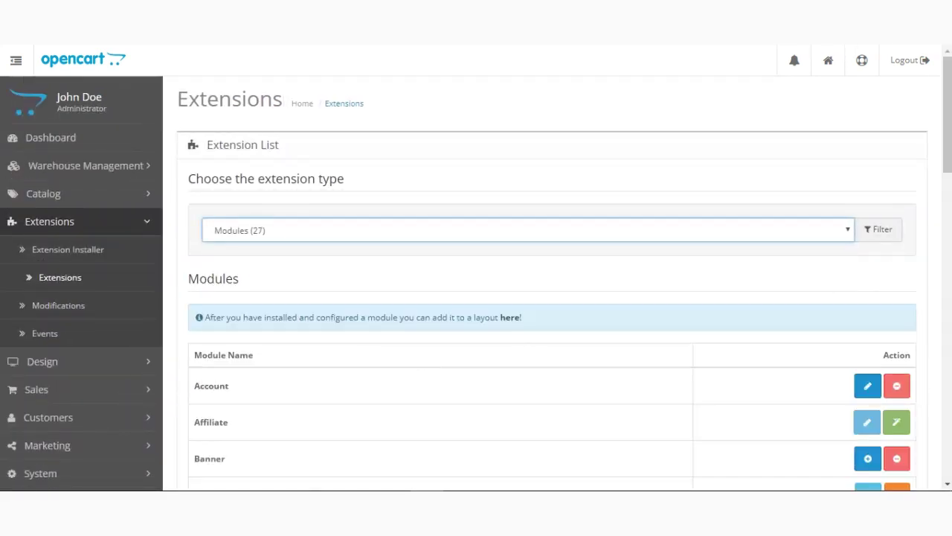
{"action": "scroll", "coordinate": [476, 298], "scroll_direction": "down", "scroll_amount": 7}
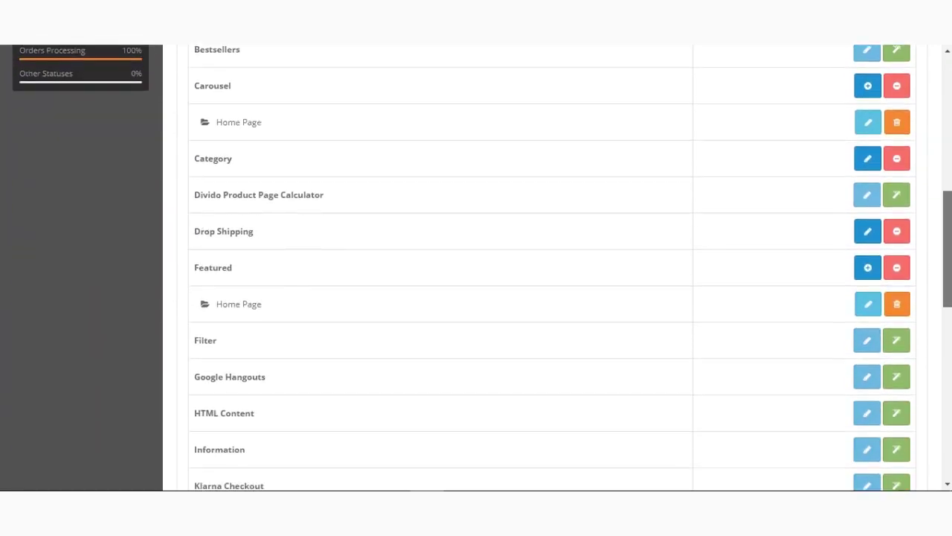
{"action": "scroll", "coordinate": [476, 268], "scroll_direction": "down", "scroll_amount": 1}
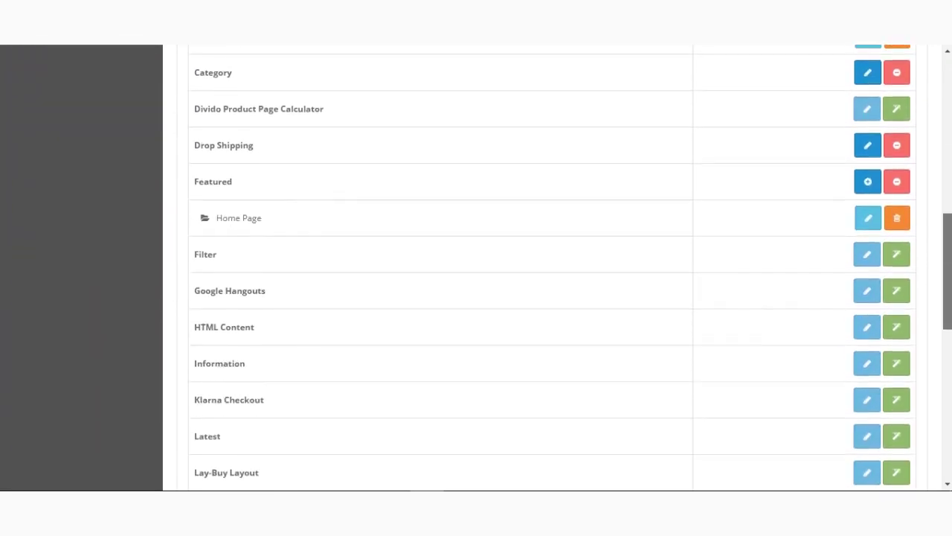
{"action": "left_click", "coordinate": [870, 154]}
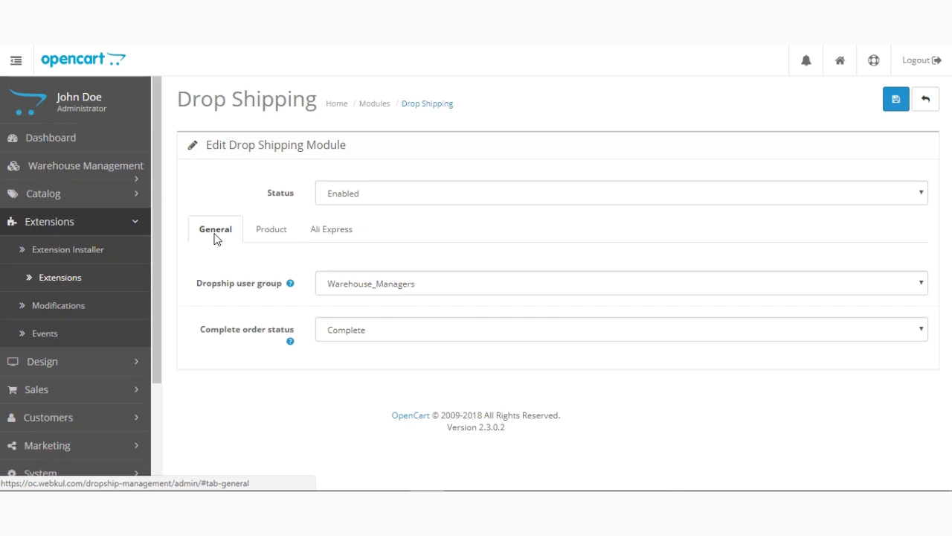
{"action": "left_click", "coordinate": [270, 237]}
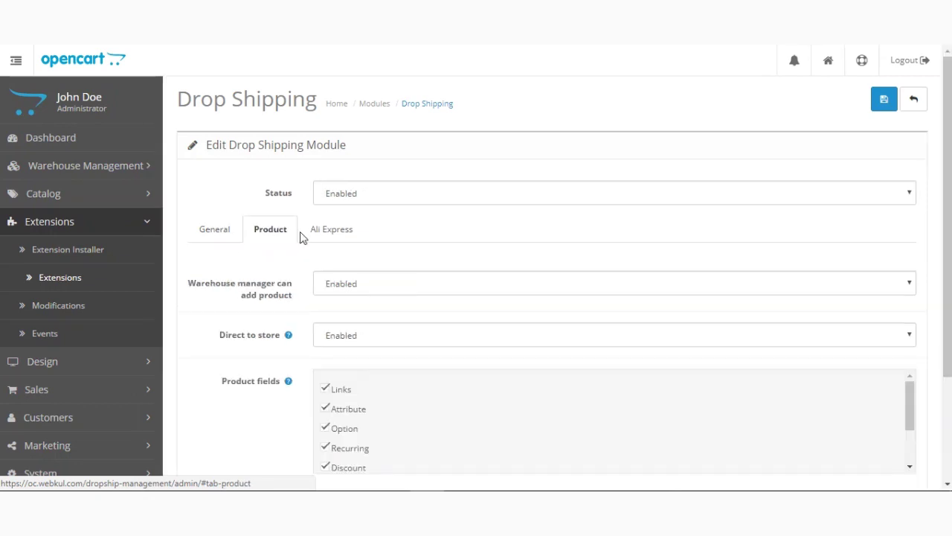
View the Ali Express fields, then return to General (user group Warehouse_Managers, order status Complete)
{"action": "left_click", "coordinate": [340, 234]}
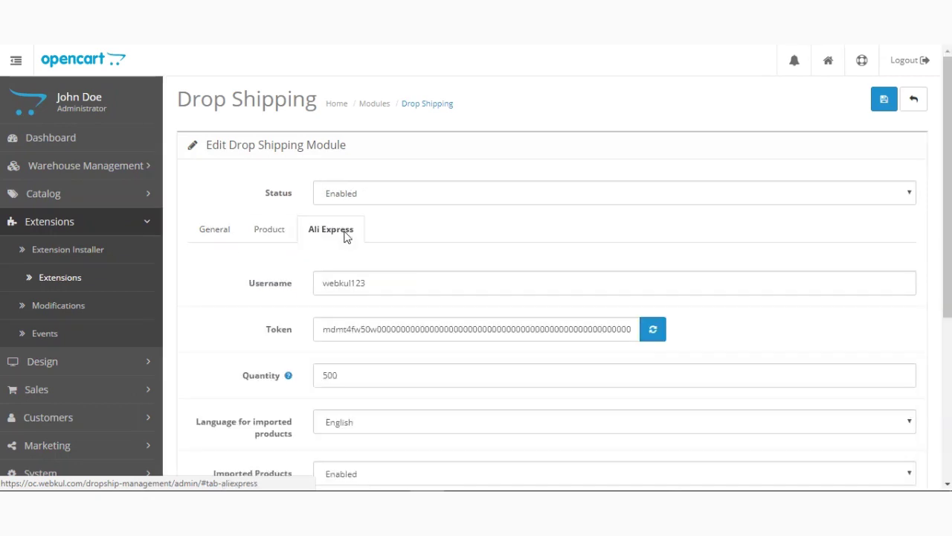
{"action": "left_click", "coordinate": [228, 237]}
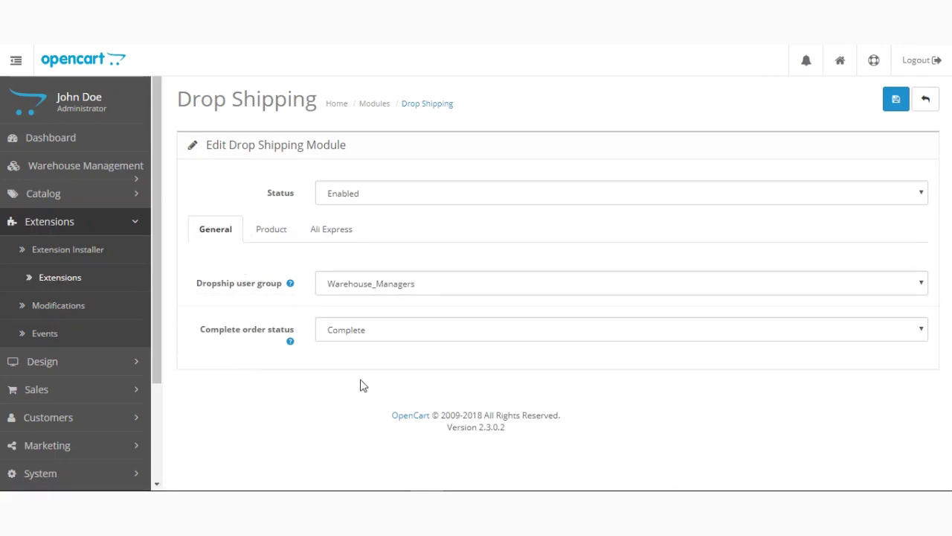
{"action": "left_click", "coordinate": [444, 296]}
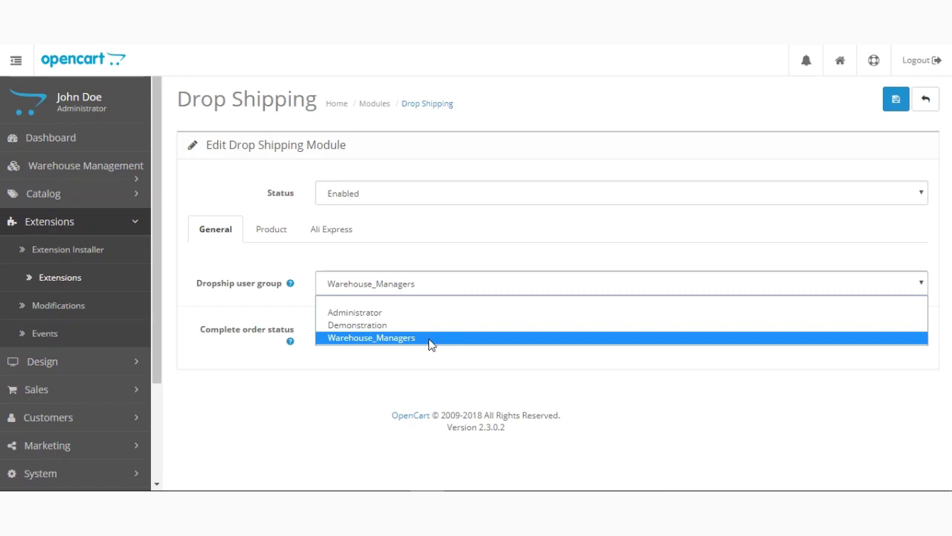
{"action": "left_click", "coordinate": [351, 370]}
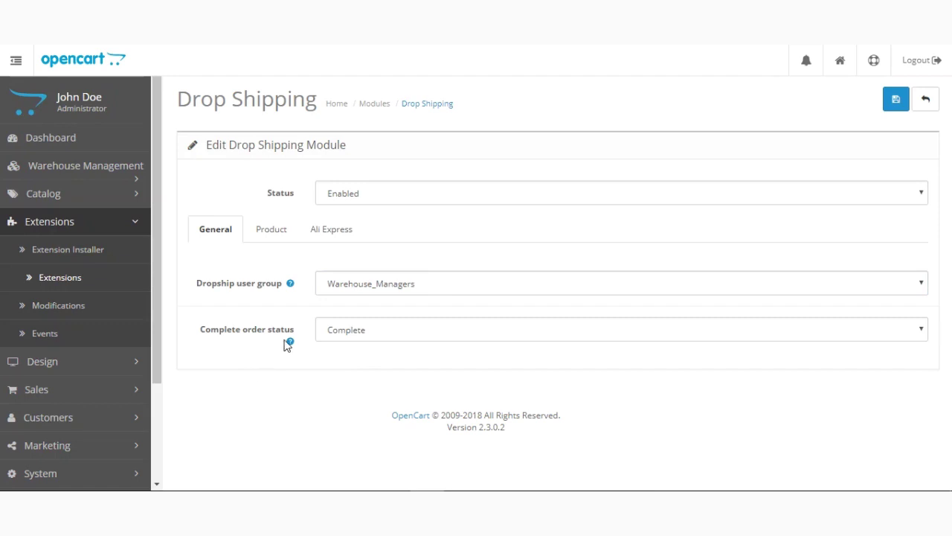
{"action": "left_click", "coordinate": [388, 336]}
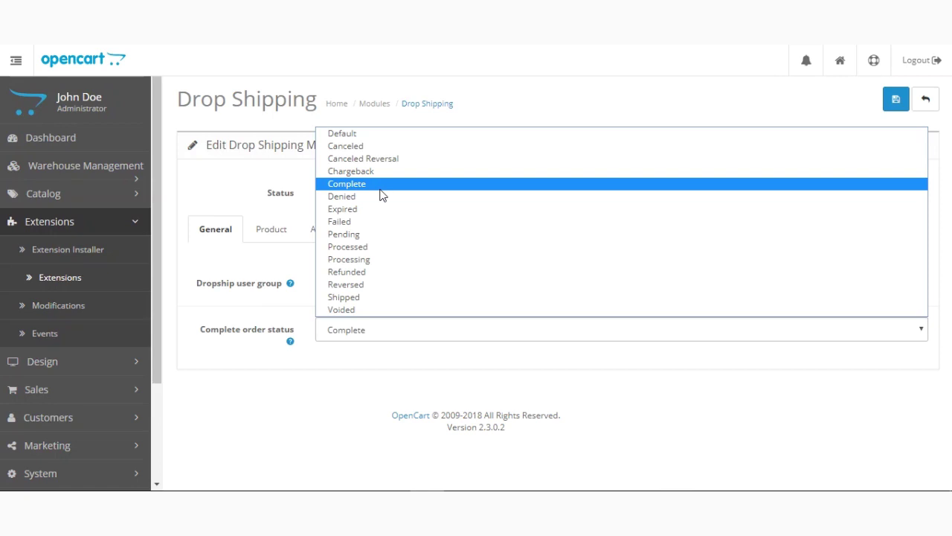
{"action": "left_click", "coordinate": [335, 380]}
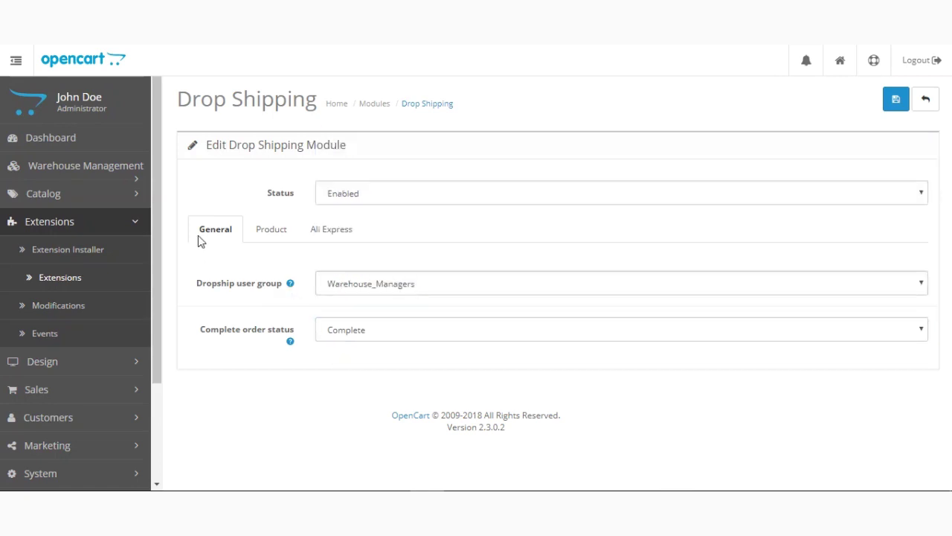
Keep 'Warehouse manager can add product' and 'Direct to store' Enabled with the product fields checked
{"action": "left_click", "coordinate": [271, 236]}
{"action": "scroll", "coordinate": [902, 221], "scroll_direction": "down", "scroll_amount": 3}
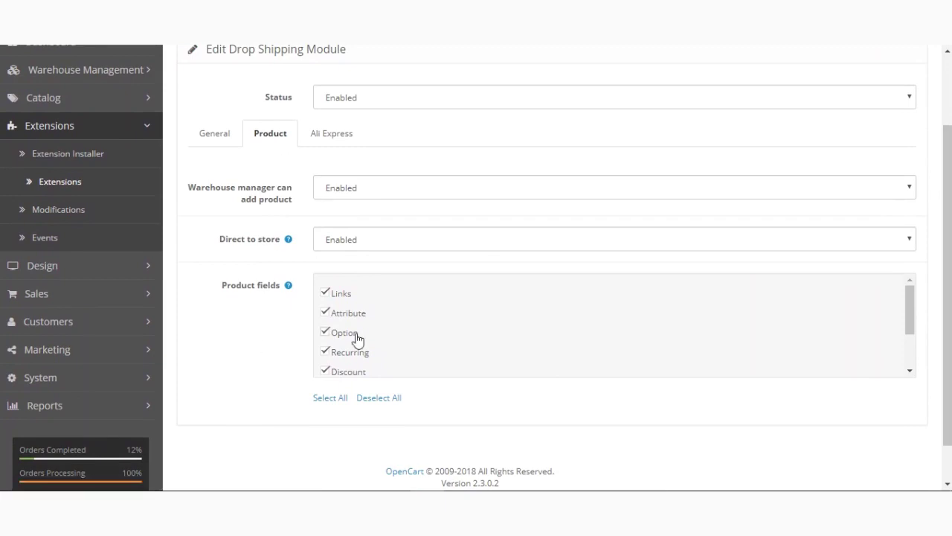
{"action": "left_click", "coordinate": [221, 201]}
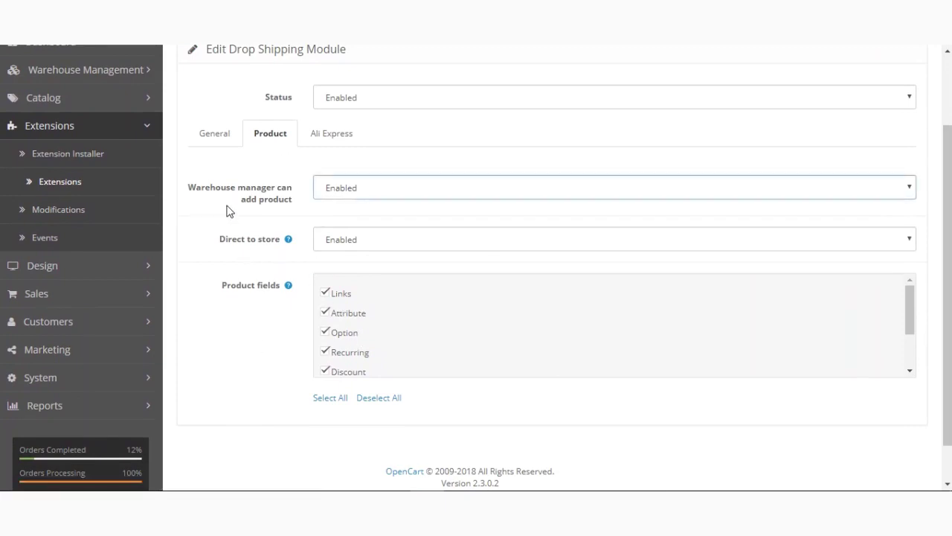
{"action": "left_click", "coordinate": [228, 198]}
{"action": "mouse_move", "coordinate": [277, 246]}
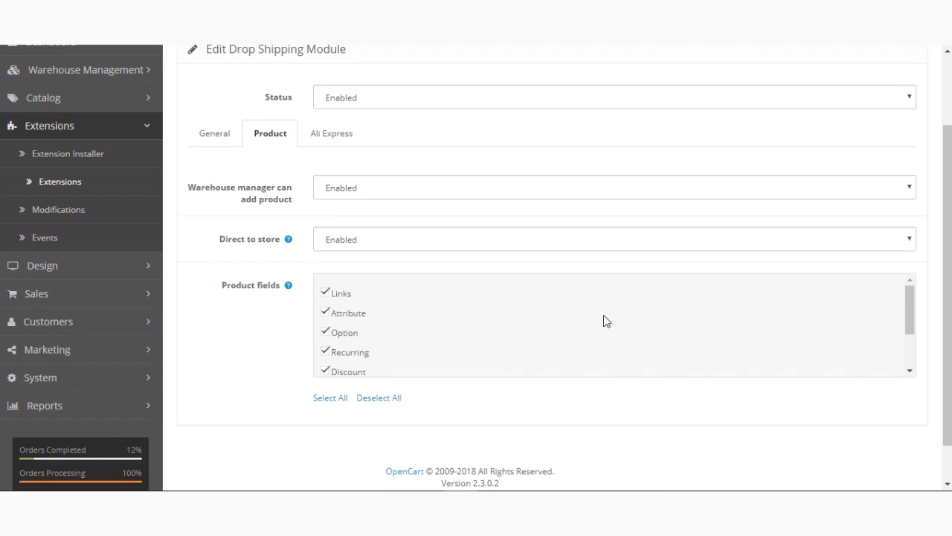
{"action": "mouse_move", "coordinate": [907, 301]}
{"action": "left_mouse_down"}
{"action": "mouse_move", "coordinate": [909, 341]}
{"action": "mouse_move", "coordinate": [907, 296]}
{"action": "left_mouse_up"}
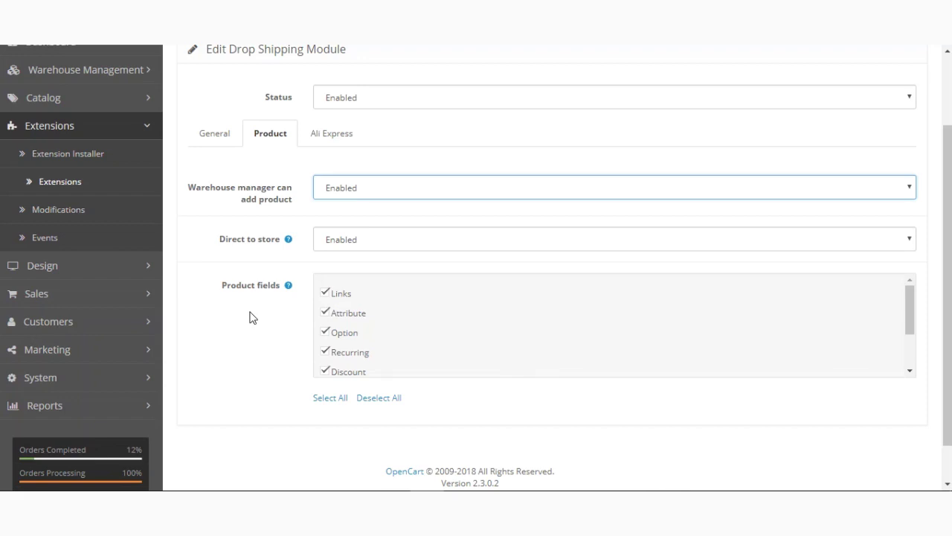
{"action": "left_click", "coordinate": [349, 142]}
{"action": "scroll", "coordinate": [361, 148], "scroll_direction": "down", "scroll_amount": 2}
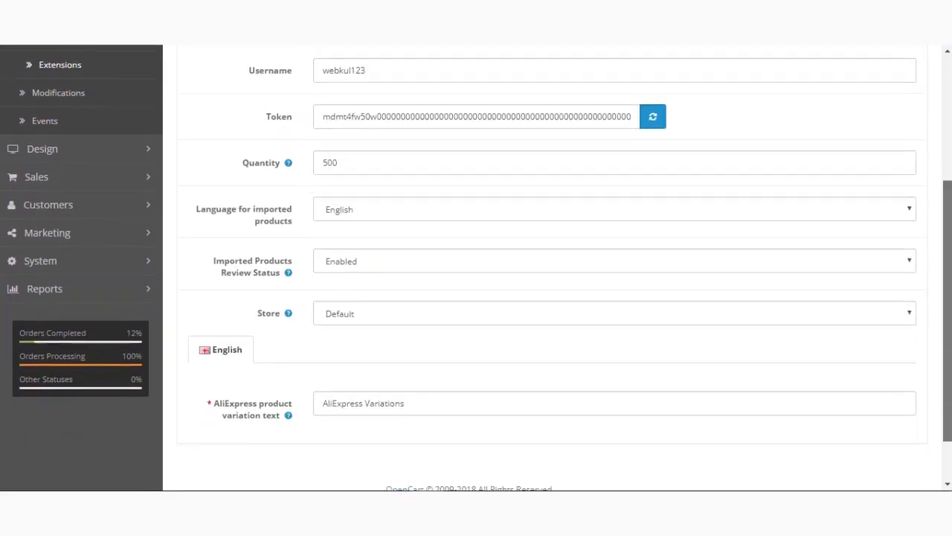
{"action": "scroll", "coordinate": [346, 238], "scroll_direction": "up", "scroll_amount": 1}
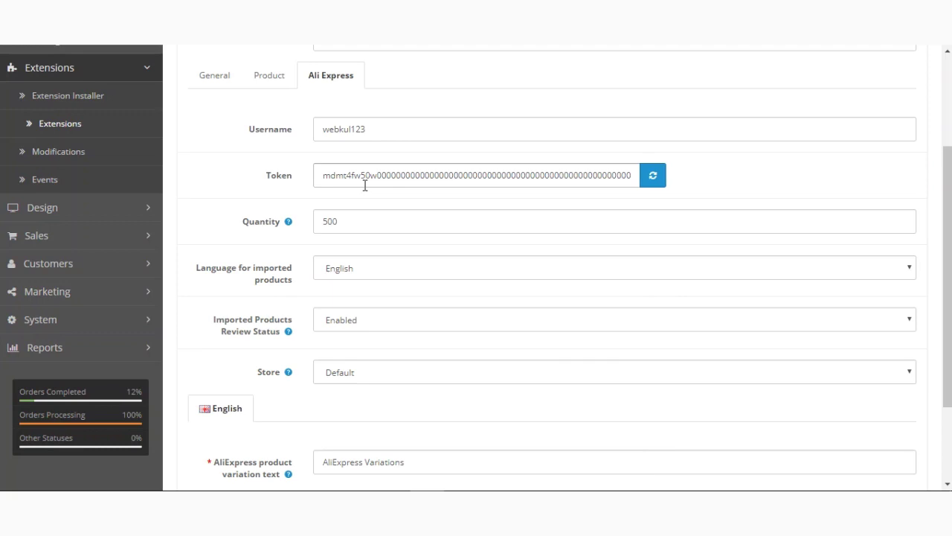
{"action": "left_click_drag", "start_coordinate": [384, 127], "coordinate": [292, 119]}
{"action": "left_click", "coordinate": [291, 119]}
{"action": "left_click", "coordinate": [360, 275]}
{"action": "left_click", "coordinate": [359, 278]}
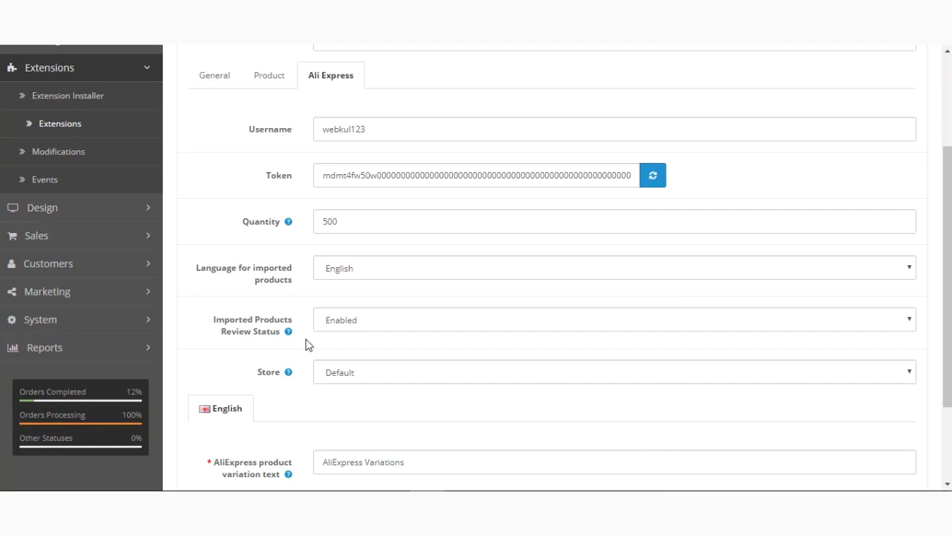
{"action": "scroll", "coordinate": [289, 381], "scroll_direction": "down", "scroll_amount": 2}
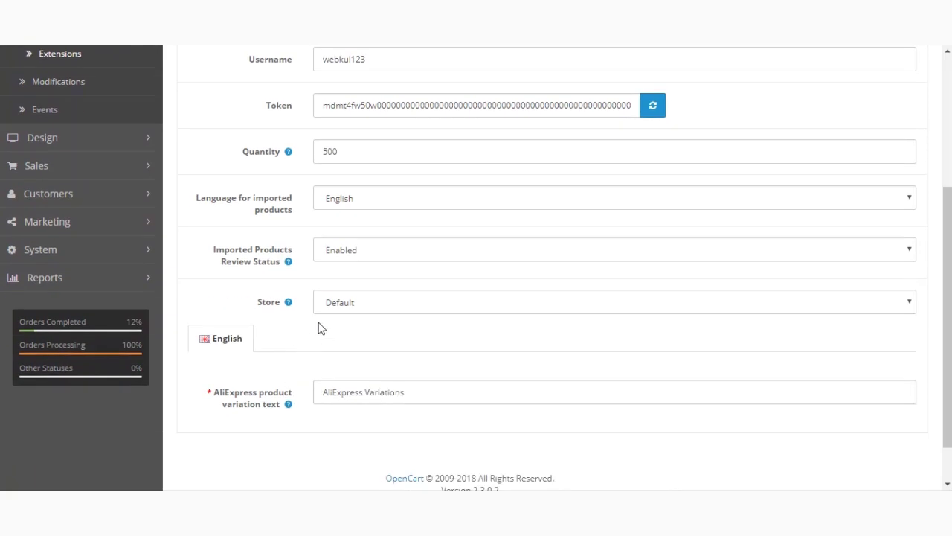
{"action": "left_click", "coordinate": [374, 306]}
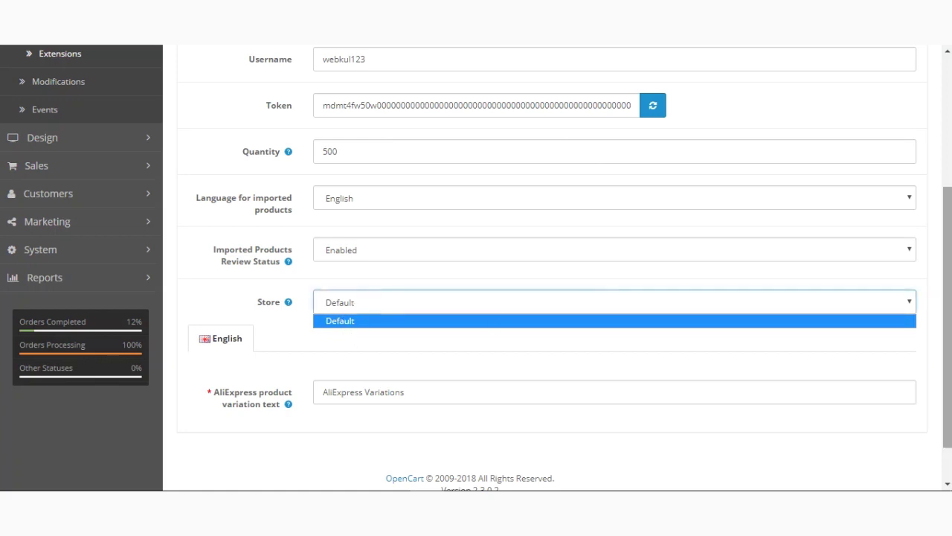
{"action": "left_click", "coordinate": [291, 321]}
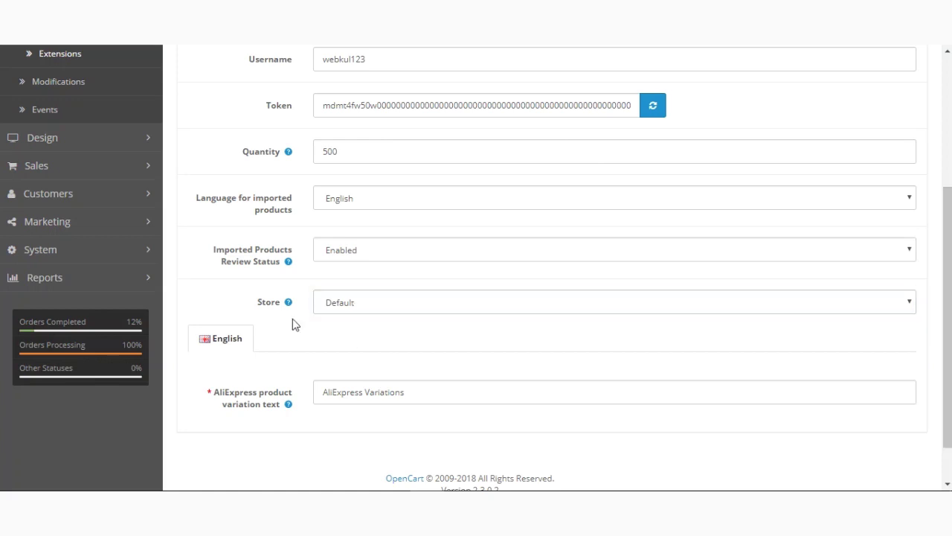
{"action": "scroll", "coordinate": [292, 320], "scroll_direction": "down", "scroll_amount": 1}
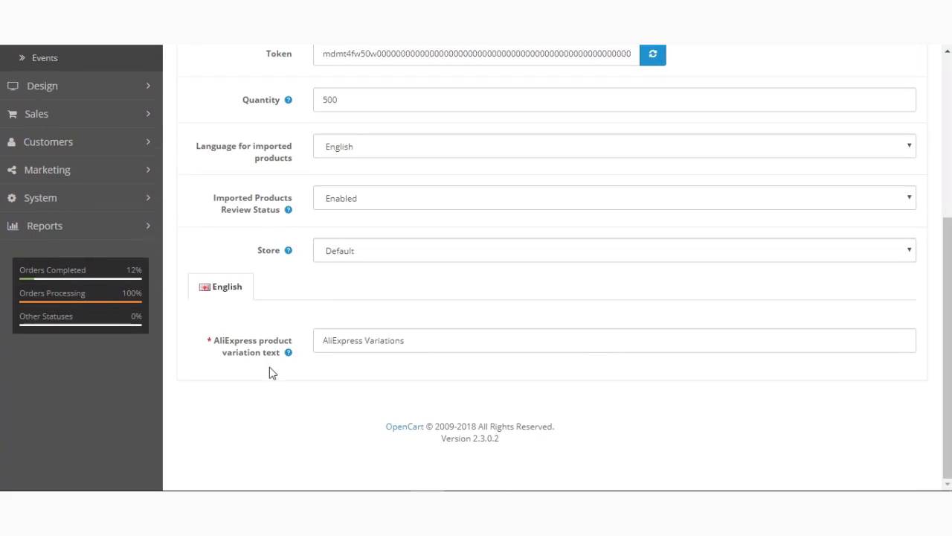
{"action": "mouse_move", "coordinate": [285, 352]}
{"action": "left_click_drag", "start_coordinate": [450, 343], "coordinate": [318, 344]}
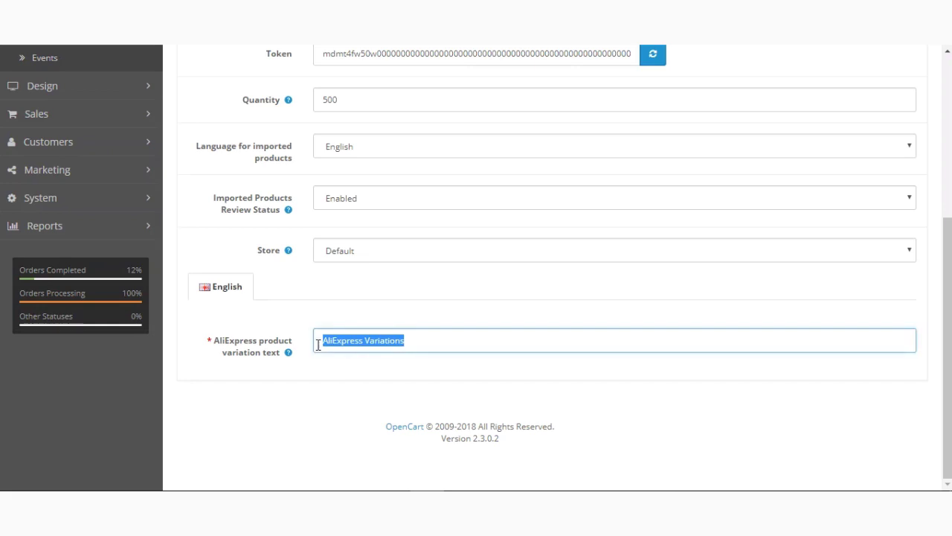
{"action": "left_click_drag", "start_coordinate": [425, 340], "coordinate": [287, 349]}
{"action": "mouse_move", "coordinate": [289, 363]}
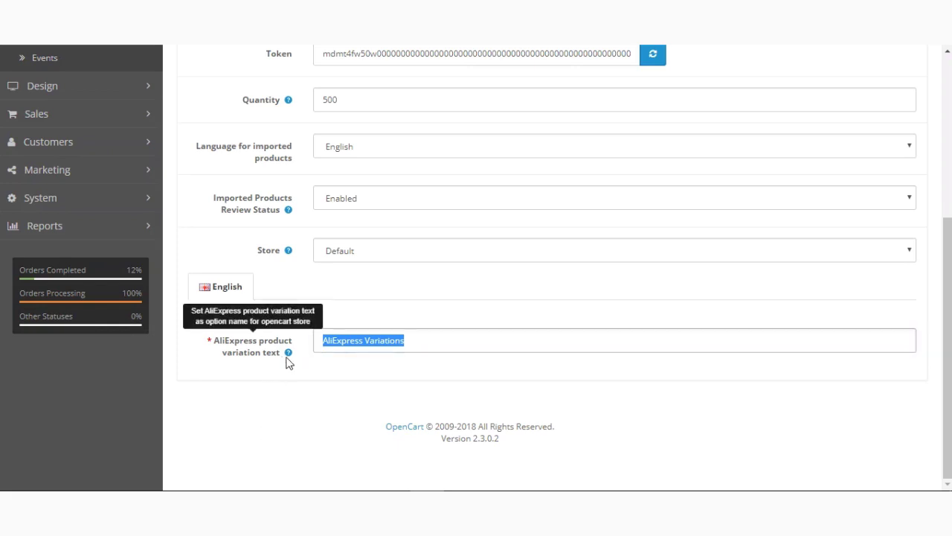
{"action": "left_click", "coordinate": [467, 376]}
{"action": "scroll", "coordinate": [950, 397], "scroll_direction": "up", "scroll_amount": 4}
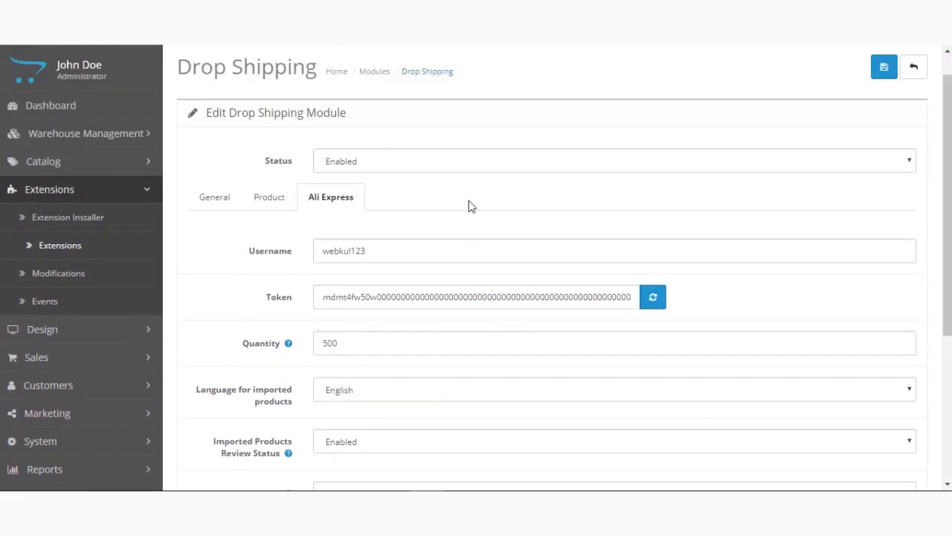
Recheck the General, Product and Ali Express tabs, then save the Drop Shipping module
{"action": "left_click", "coordinate": [216, 206]}
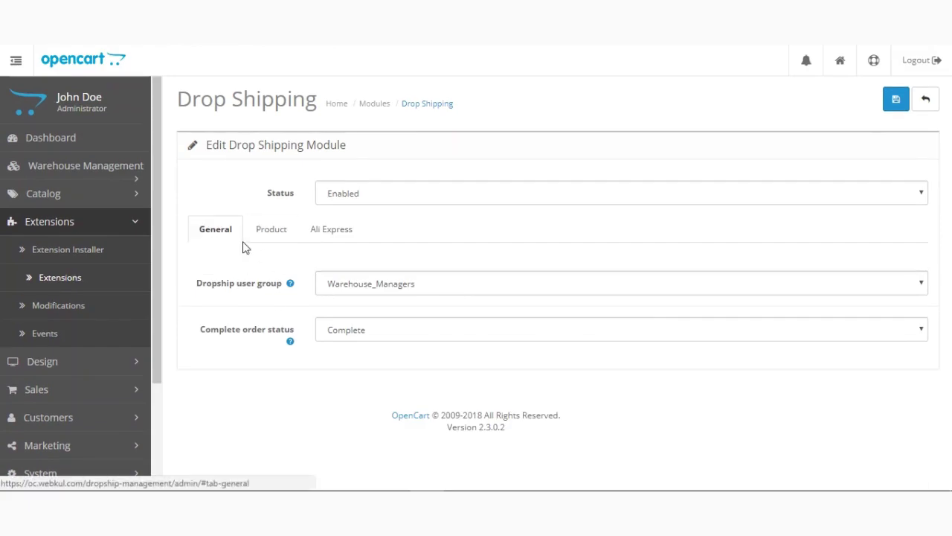
{"action": "left_click", "coordinate": [268, 236]}
{"action": "left_click", "coordinate": [347, 242]}
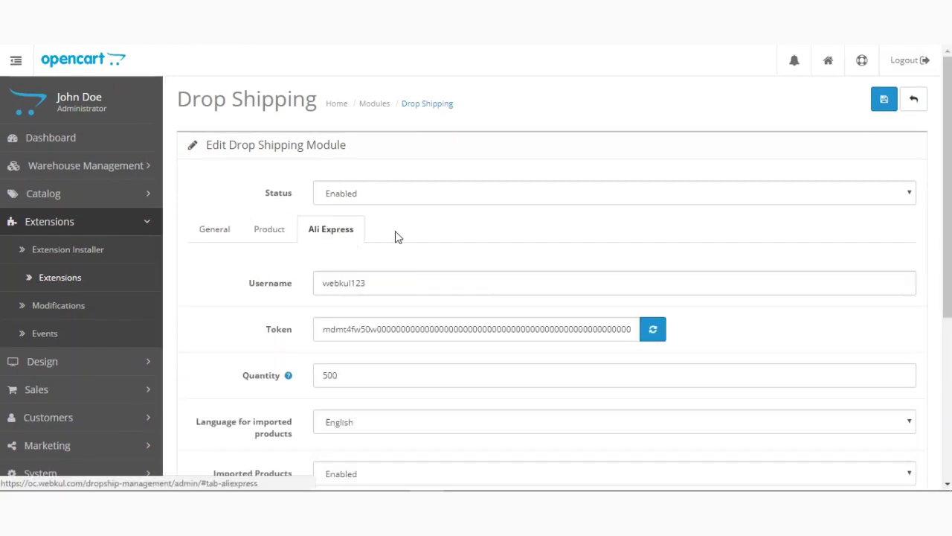
{"action": "scroll", "coordinate": [397, 236], "scroll_direction": "down", "scroll_amount": 4}
{"action": "scroll", "coordinate": [476, 268], "scroll_direction": "up", "scroll_amount": 4}
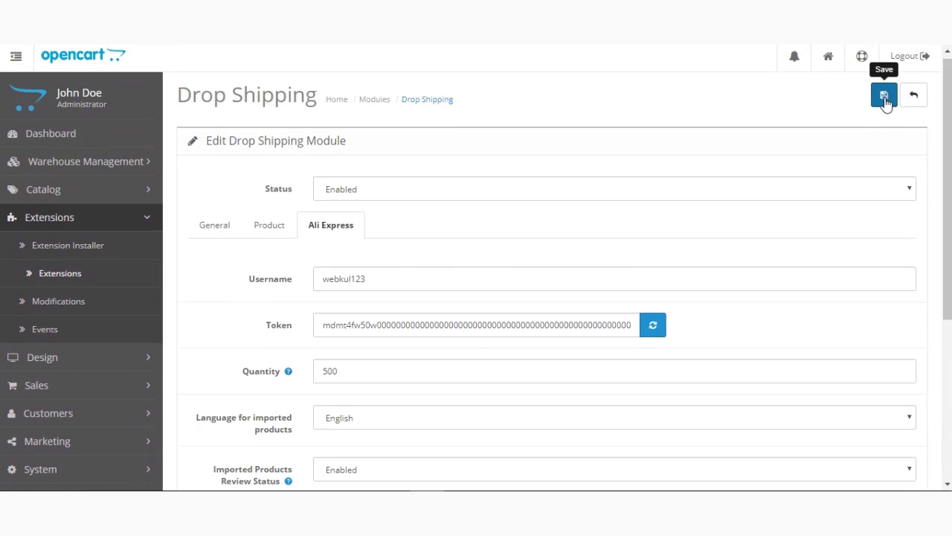
{"action": "left_click", "coordinate": [883, 97]}
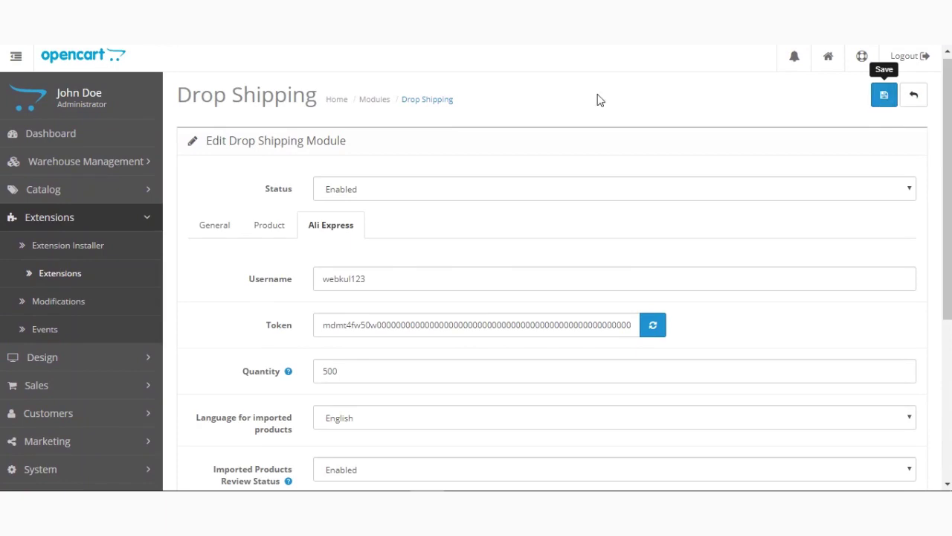